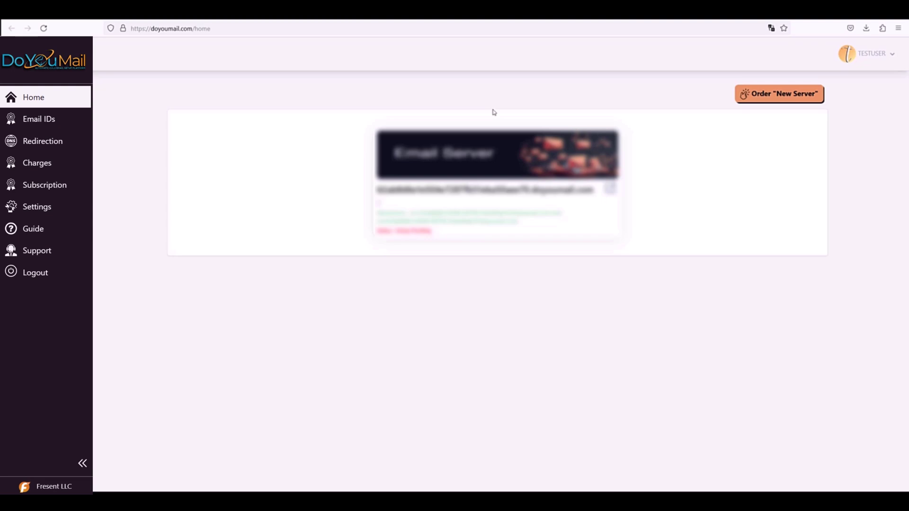
Check the new email server order and confirm its status still reads Setup Pending
click(775, 95)
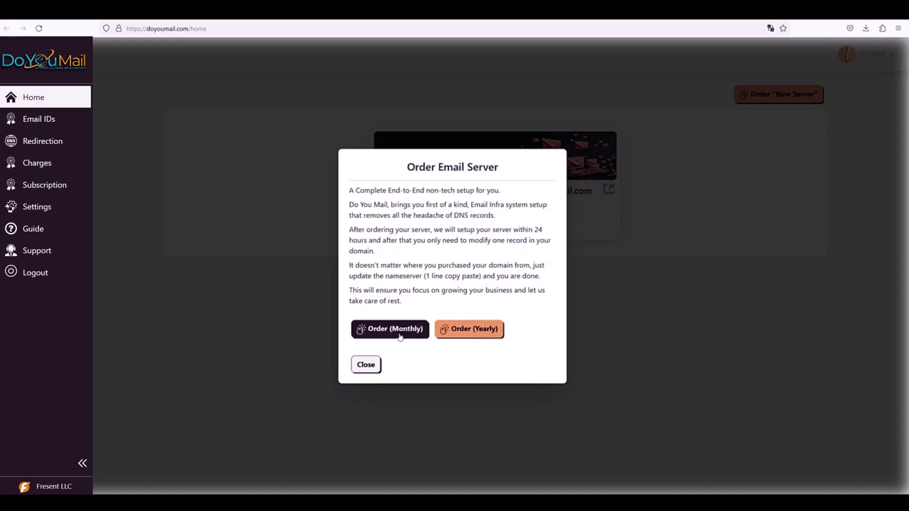
click(372, 367)
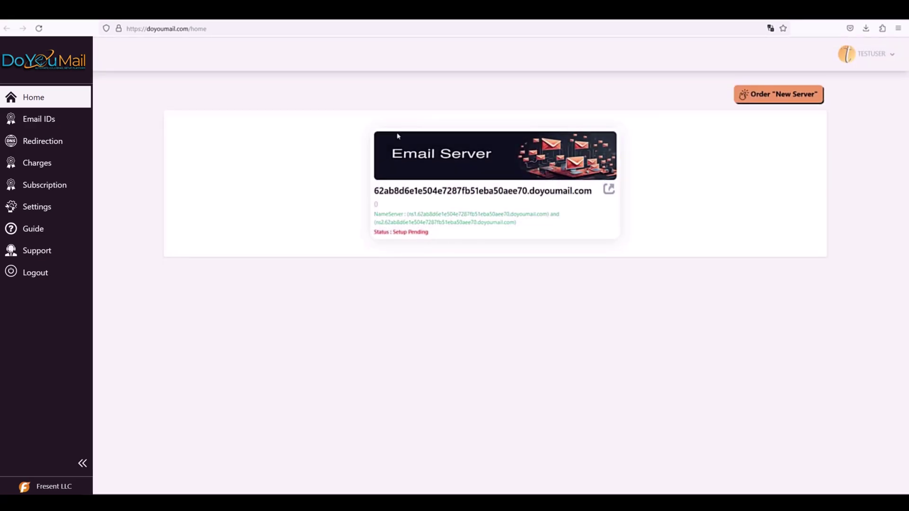
drag(430, 232, 375, 234)
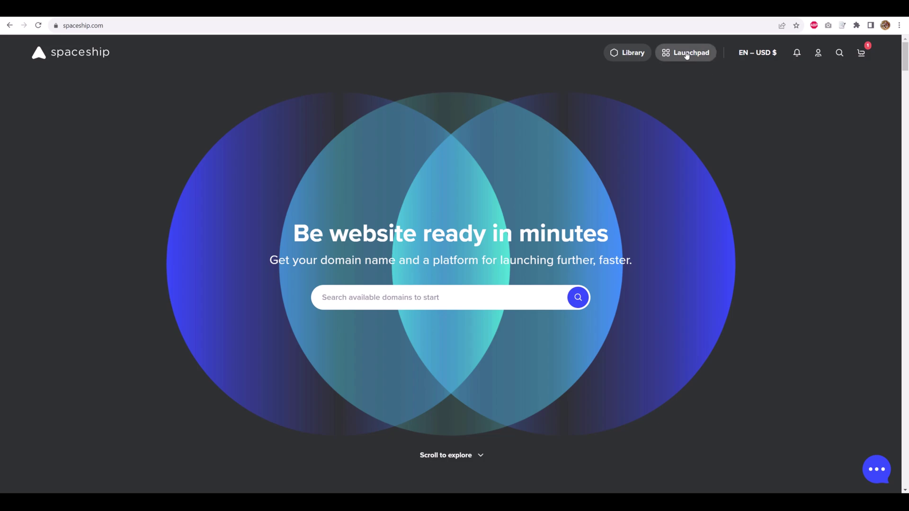
Switch mystrika.uk to Custom DNS using ns1 and ns2.cus-mail-rcnrd.doyoumail.org nameservers, and confirm
click(686, 54)
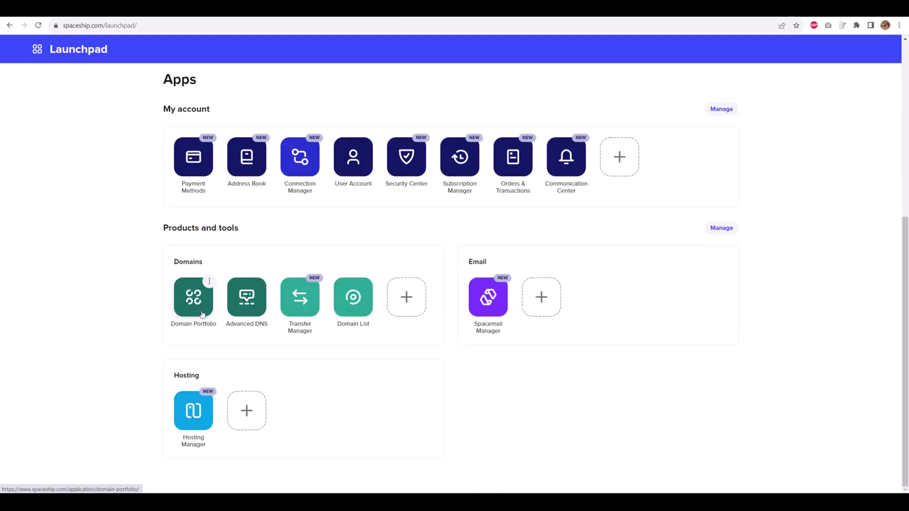
click(202, 314)
click(703, 315)
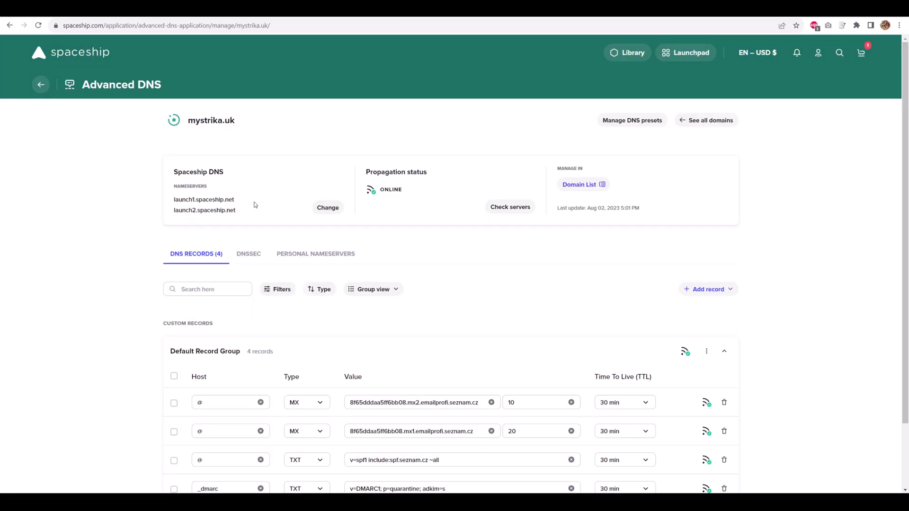
click(328, 208)
click(530, 243)
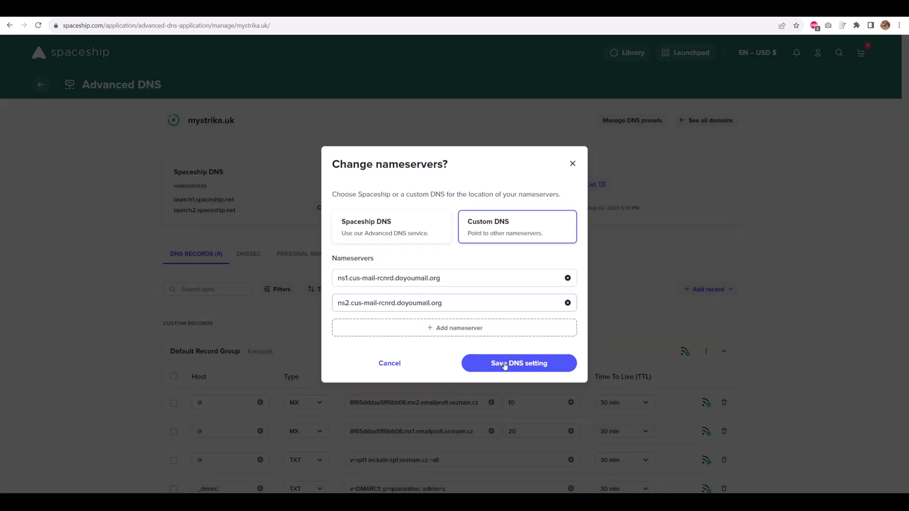
click(505, 365)
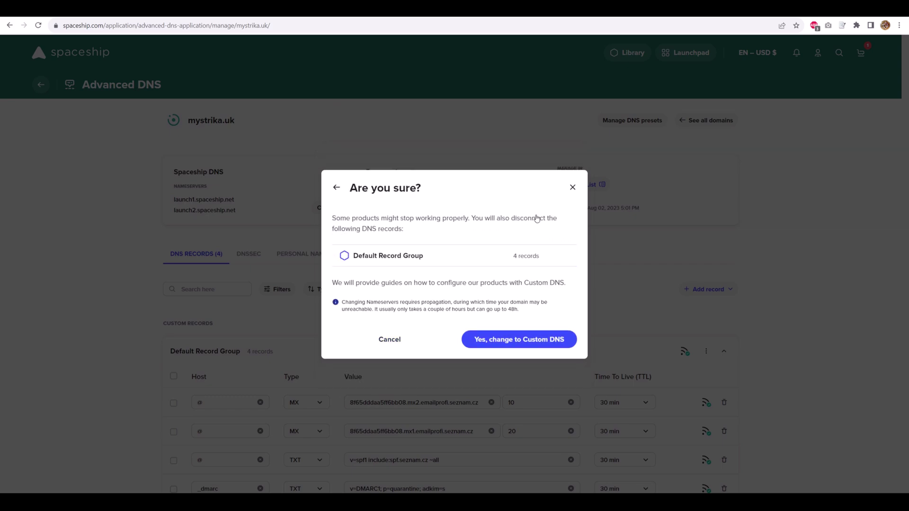
click(516, 340)
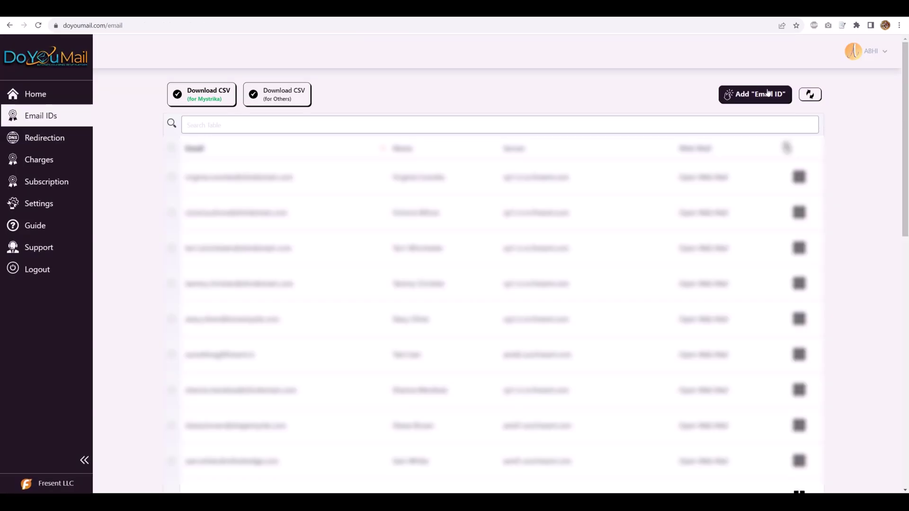
Create a mystrika.uk inbox on cus-mail-rcnrd.doyoumail.org with its address, password and display name
click(768, 94)
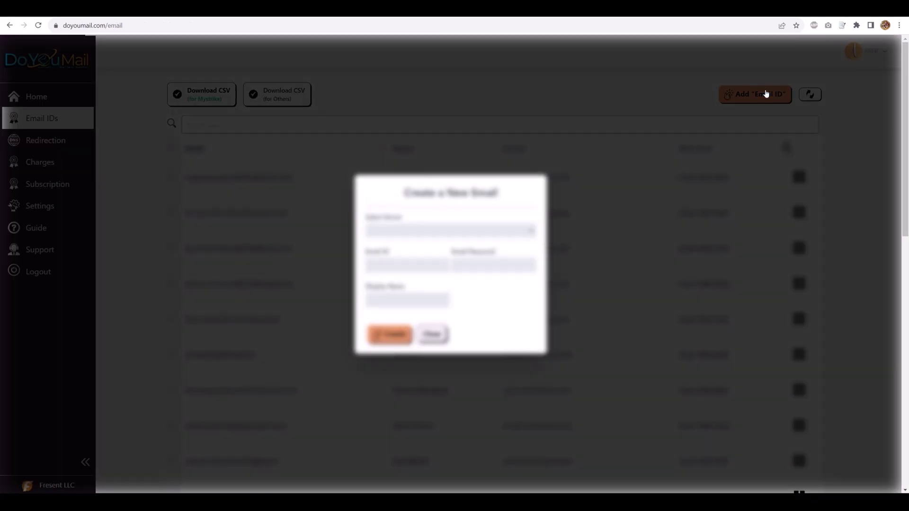
click(387, 234)
click(395, 246)
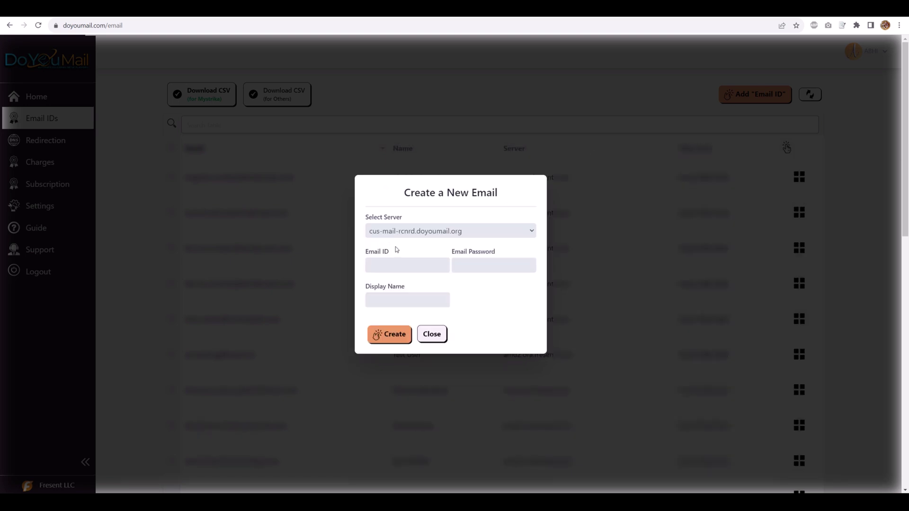
click(393, 263)
key(Tab)
key(Tab)
key(Return)
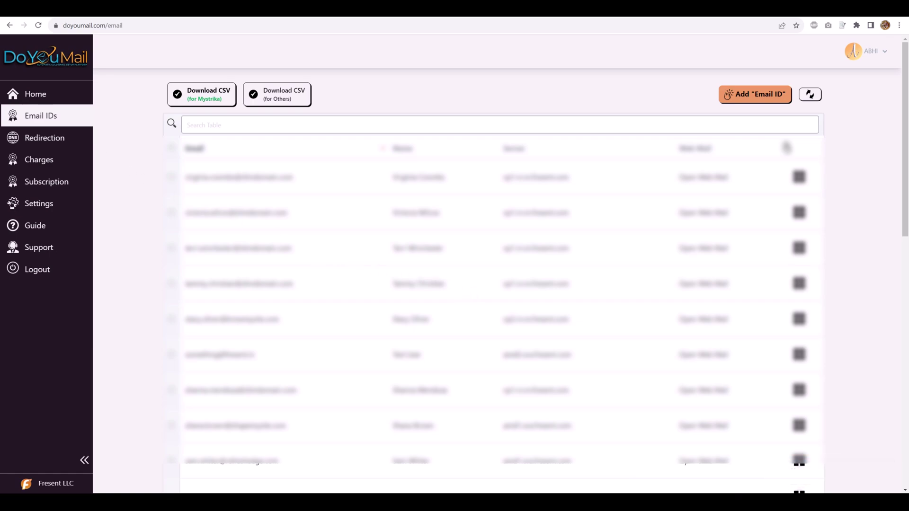
Search the Email IDs table for the new mystrika.uk address
click(209, 123)
text(@ma)
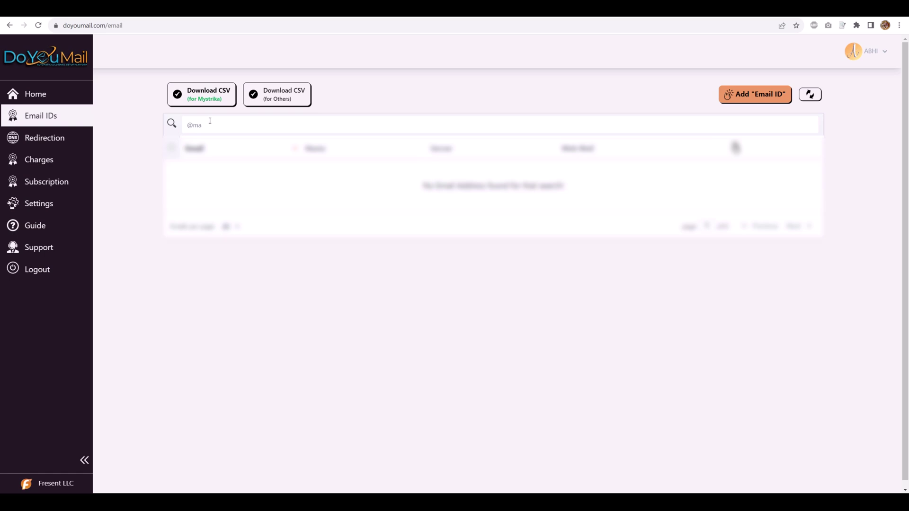
key(ctrl+a)
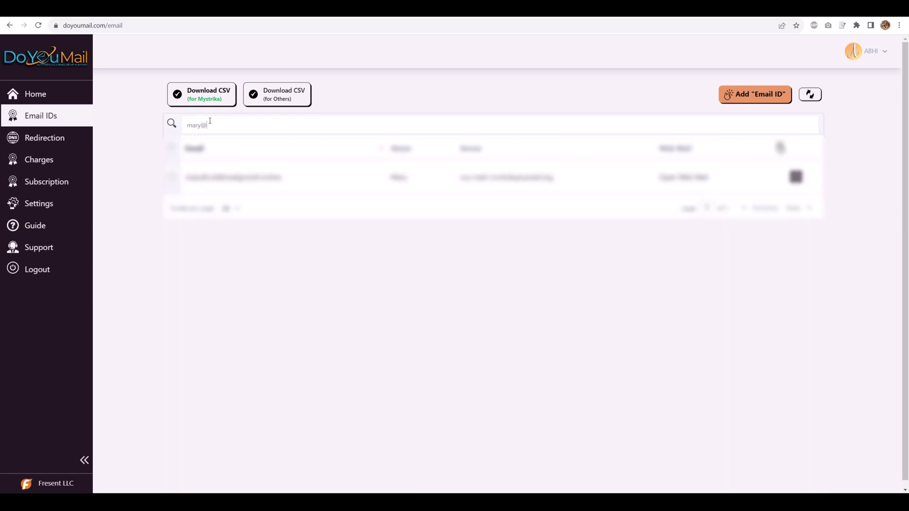
From the inbox's webmail, send a test email to the mail-tester address asking about SPF, DKIM, DMARC
click(664, 178)
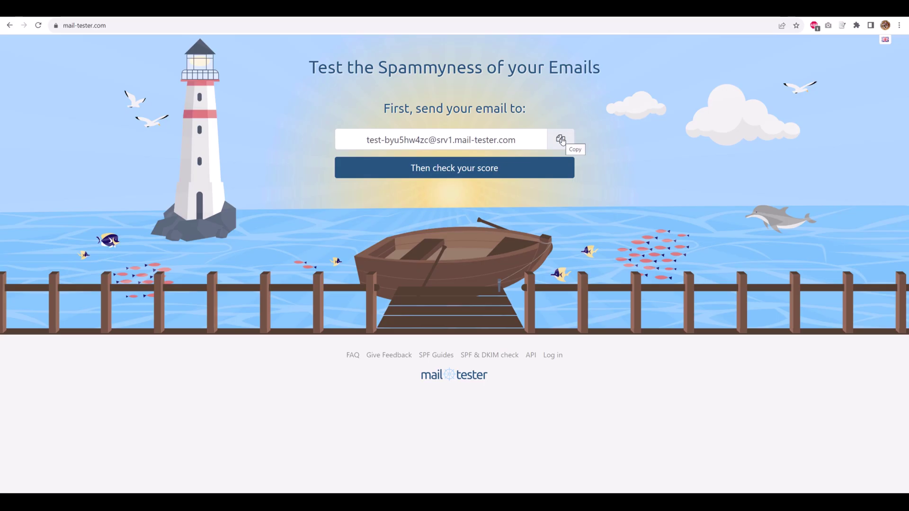
click(561, 141)
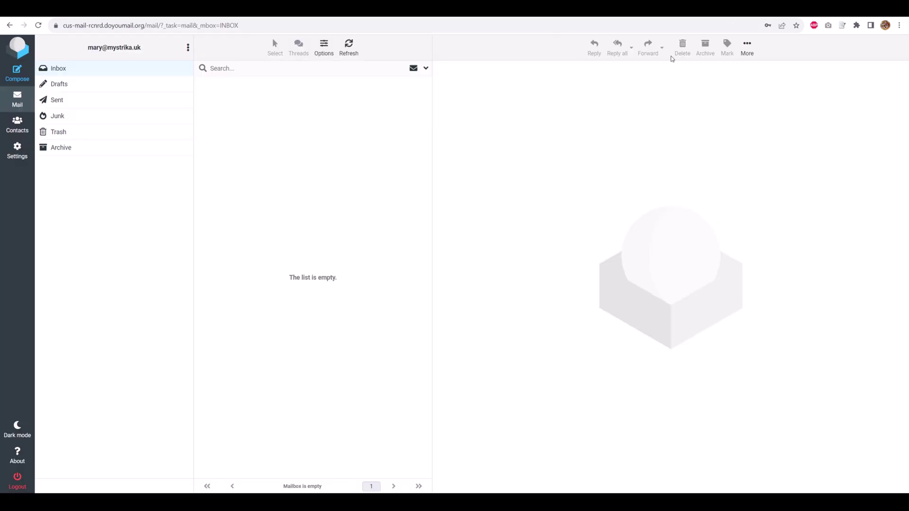
click(17, 73)
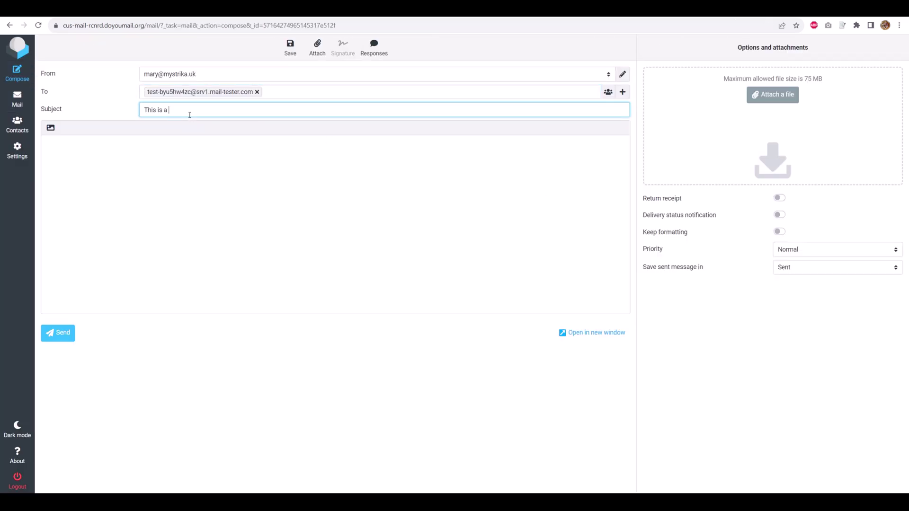
text(test email)
key(Tab)
text(Let's see how it performs on mail tester.)
key(Return)
text(Arey SPF, DKIM and DMARC setup correctly.)
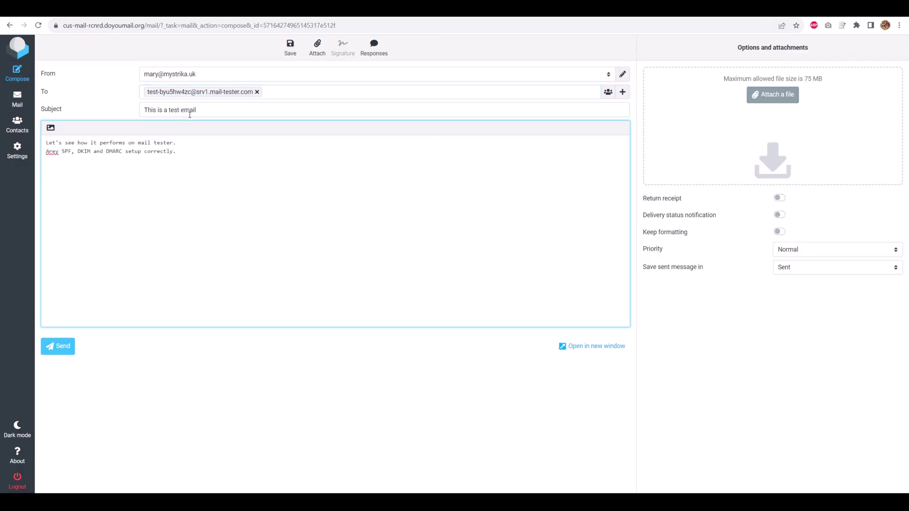
click(58, 346)
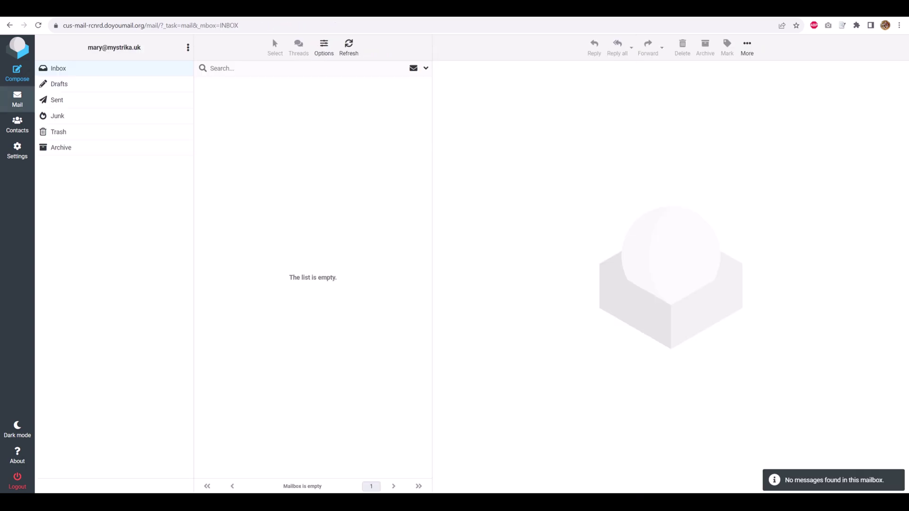
Check the test email's mail-tester score and review the 10/10 result
click(795, 9)
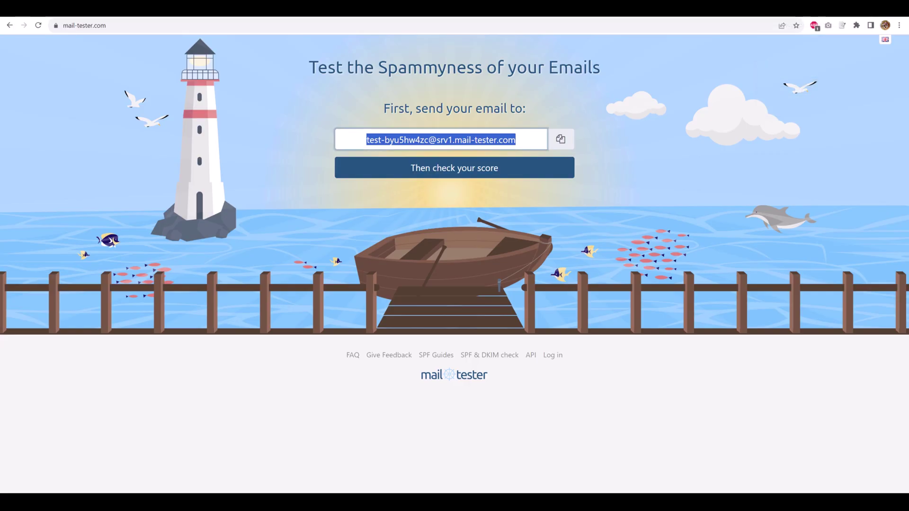
click(502, 174)
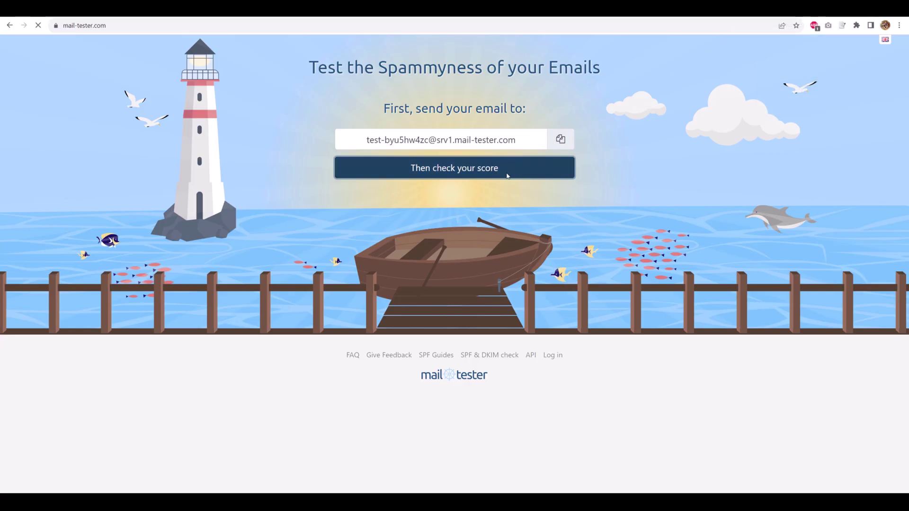
scroll(203, 243, down, 3)
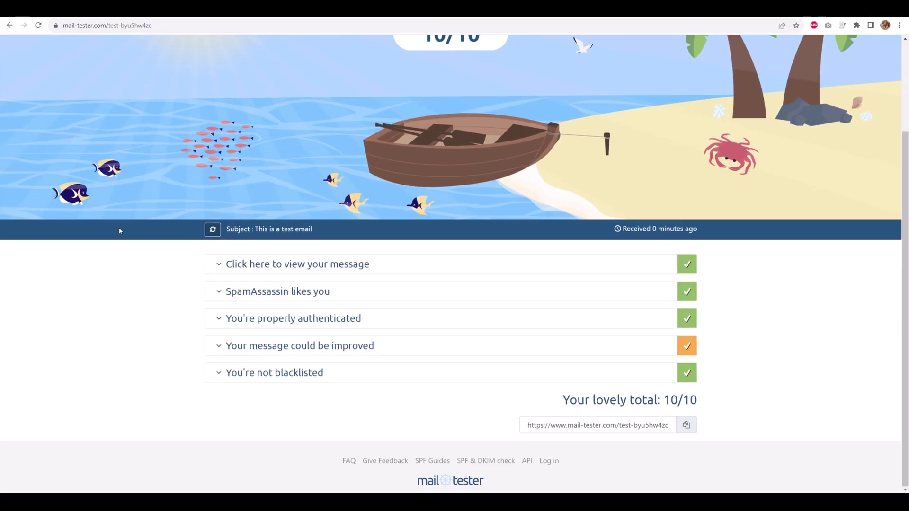
scroll(475, 258, up, 1)
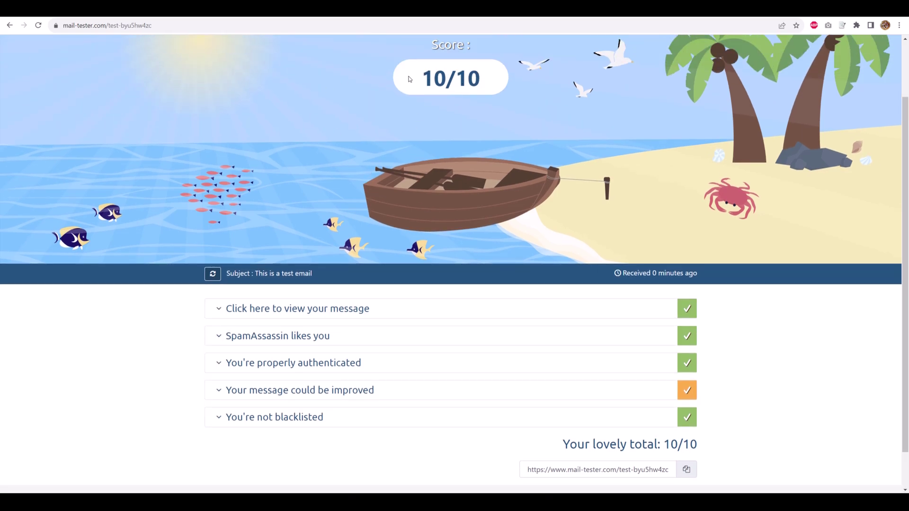
drag(410, 79, 533, 79)
scroll(465, 110, up, 2)
drag(339, 68, 498, 159)
scroll(365, 238, down, 2)
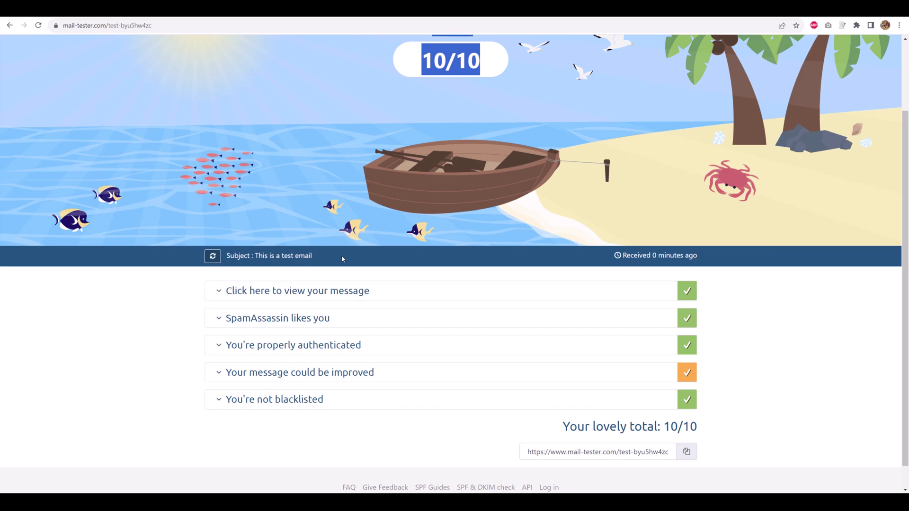
Expand the message source and the passing SPF, DKIM and DMARC authentication results
click(208, 292)
click(236, 319)
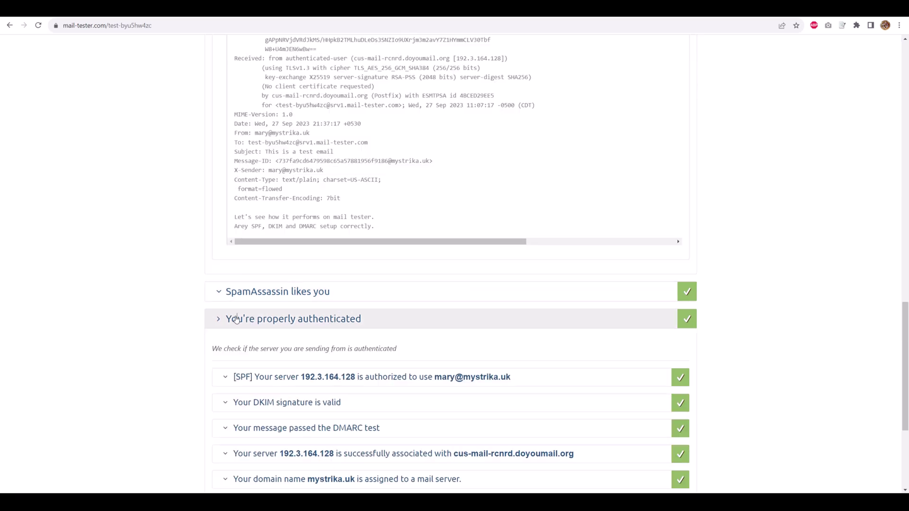
scroll(305, 308, down, 3)
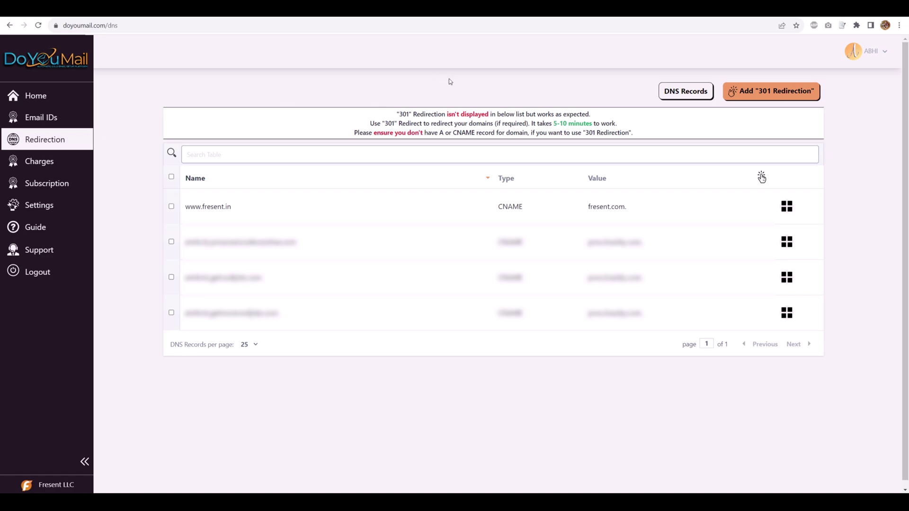
click(790, 91)
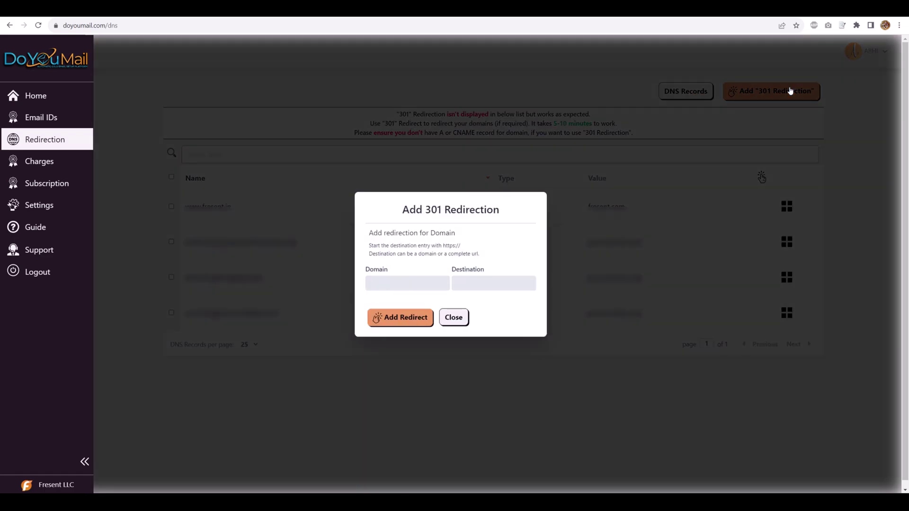
click(405, 283)
text(mystrika.uk)
key(Tab)
text(https://mystrika.com)
key(Return)
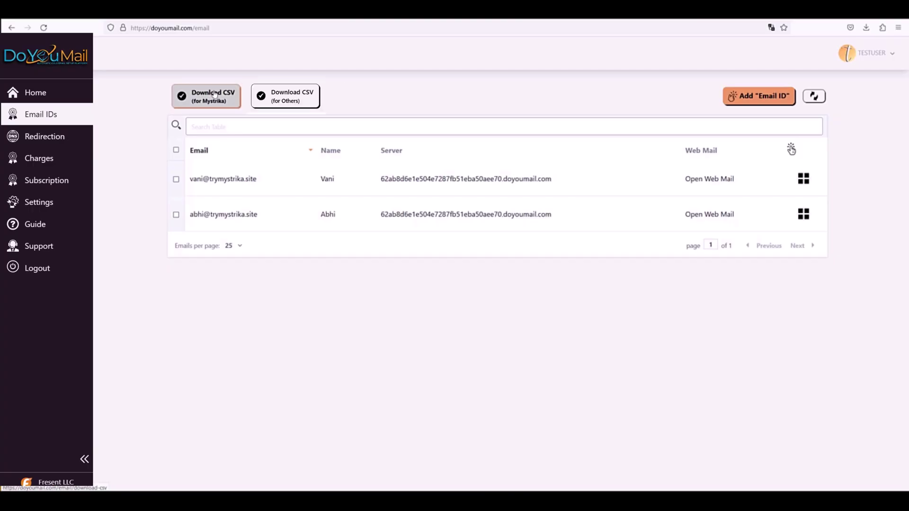
Export the inbox list as CSV and bulk-upload AllEmailIDs(2).csv into Mystrika
click(214, 94)
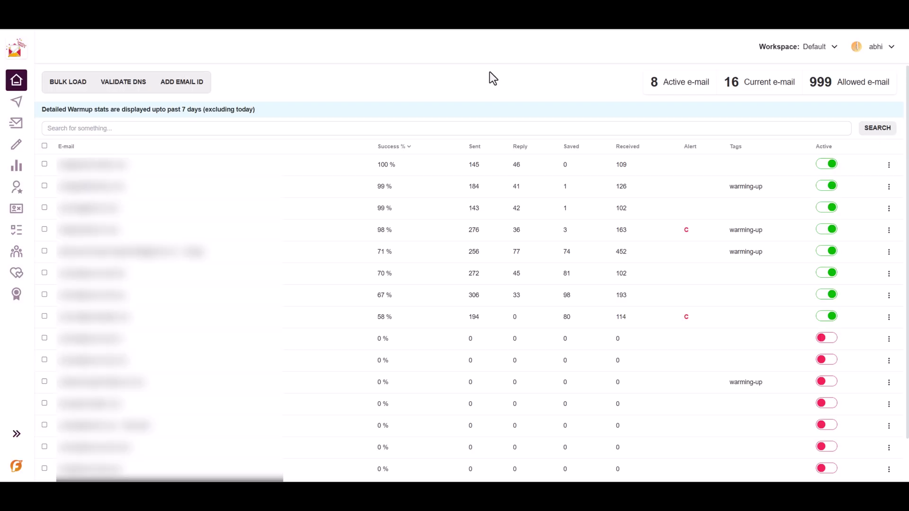
click(62, 84)
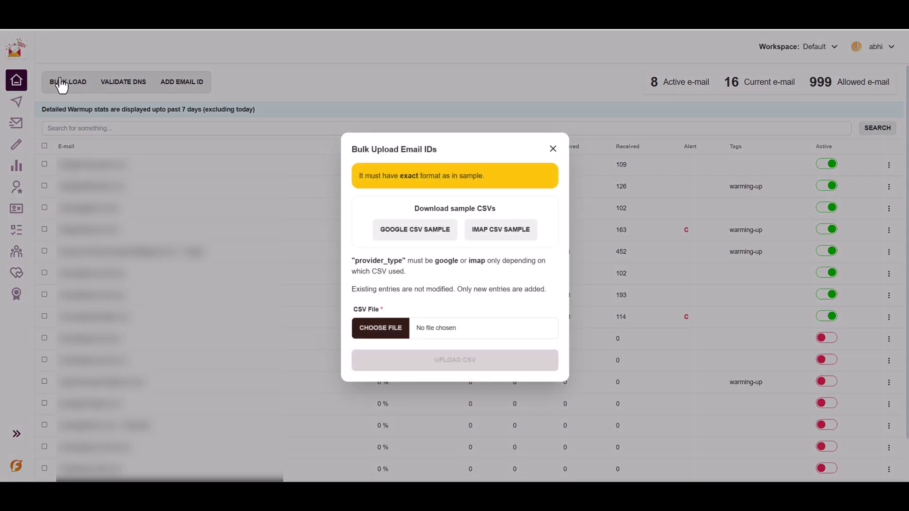
click(389, 337)
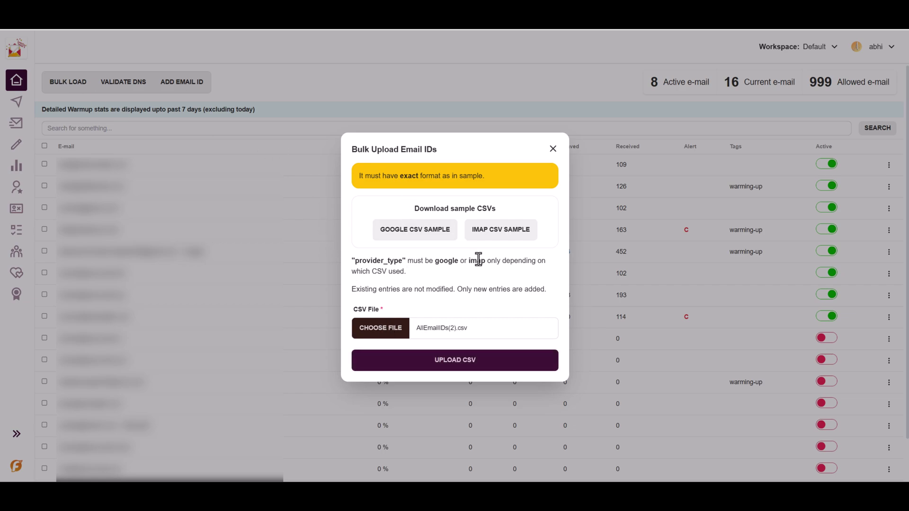
click(461, 361)
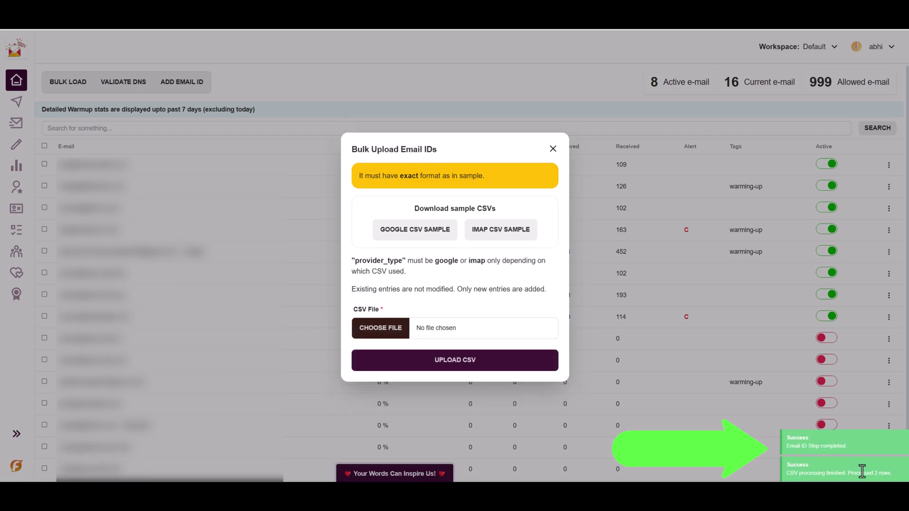
click(892, 134)
click(118, 128)
text(@try)
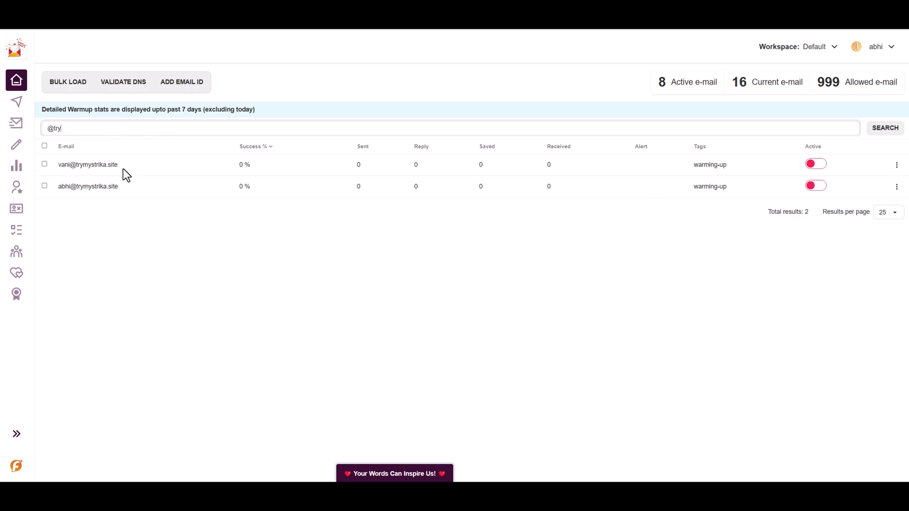
drag(121, 169, 59, 170)
drag(121, 189, 61, 191)
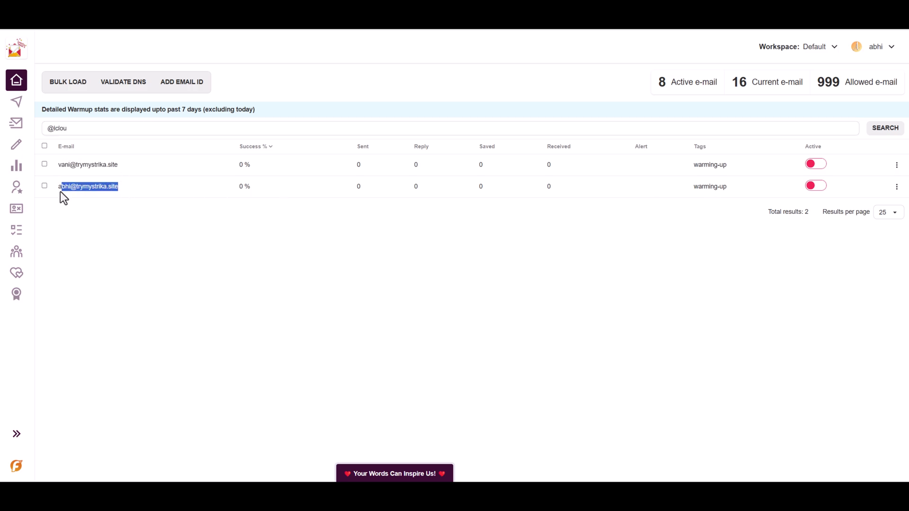
click(343, 250)
click(896, 165)
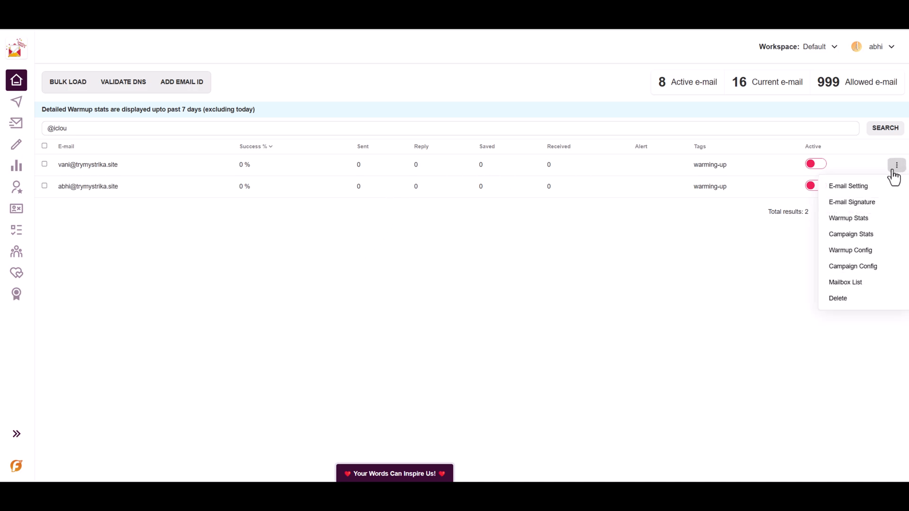